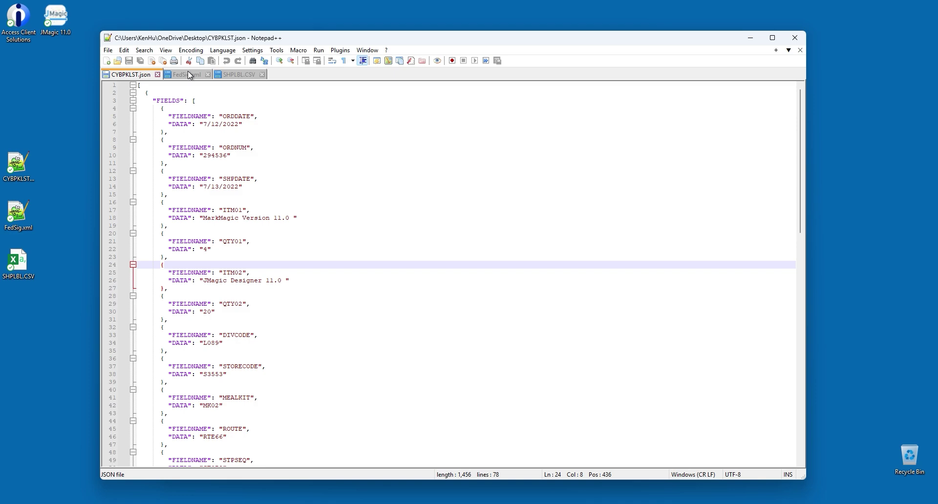
Look through the sample data files CYBPKLST.json, FedSig.xml and SHPLBL.CSV, including the end of the JSON file
left_click(189, 74)
left_click(235, 76)
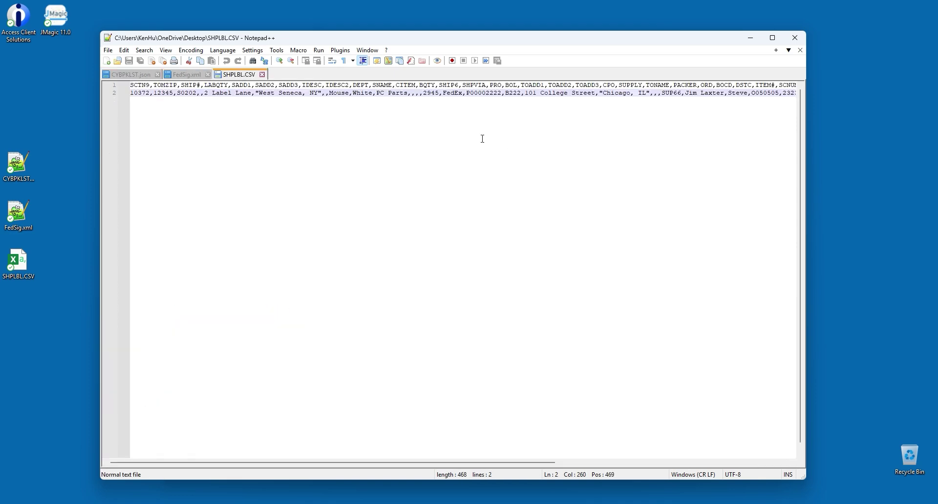
left_click(136, 76)
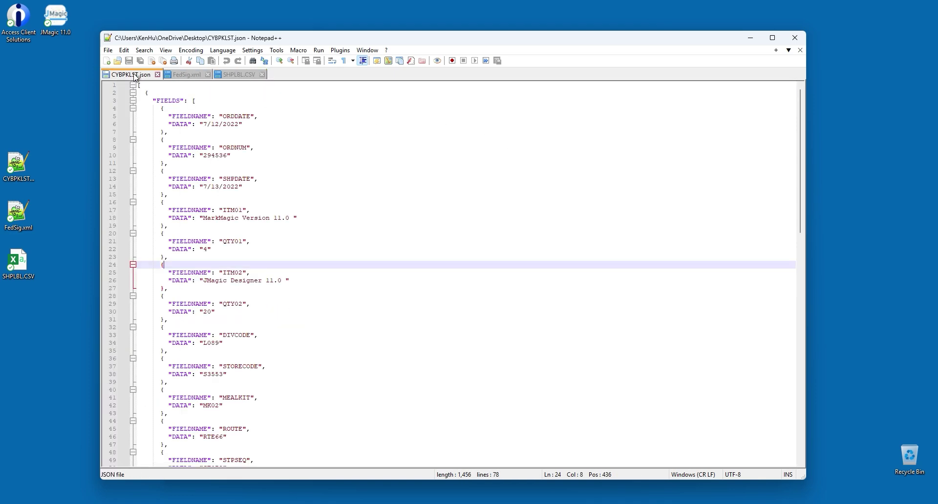
left_click(190, 75)
left_click(230, 75)
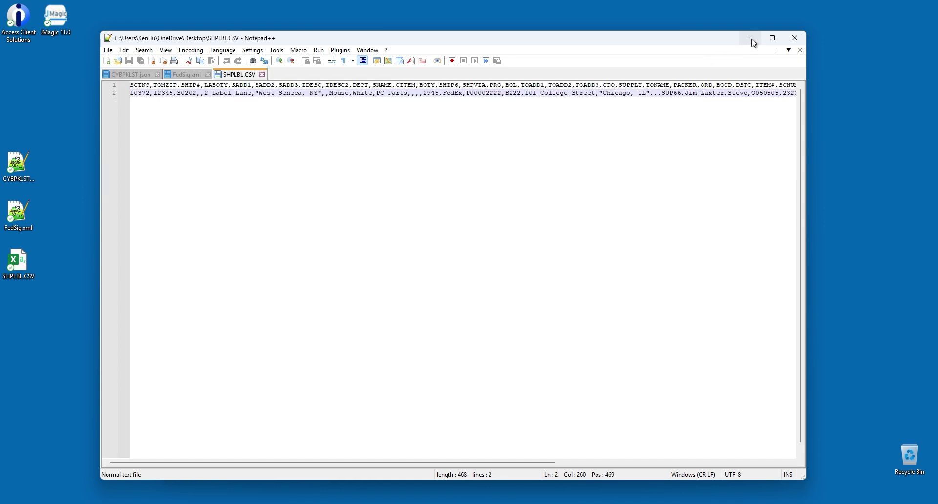
left_click(189, 75)
left_click(235, 75)
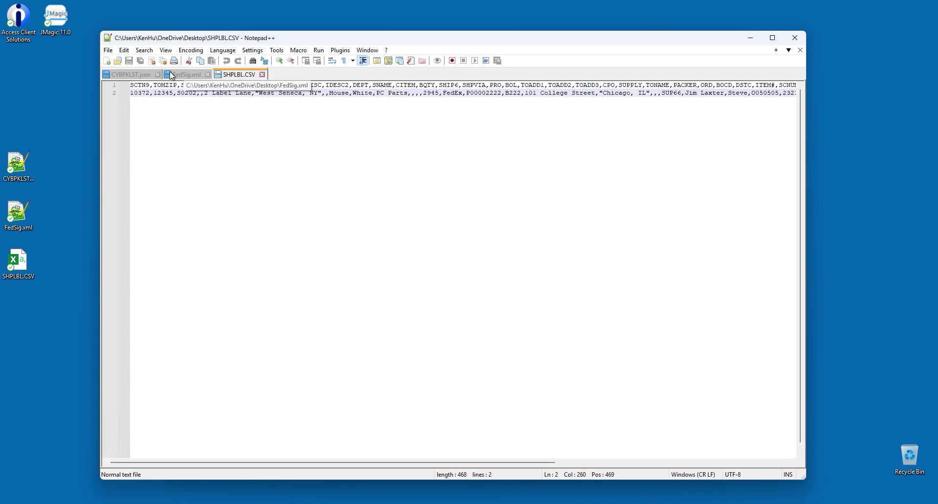
left_click(130, 75)
scroll(309, 170, "down", 15)
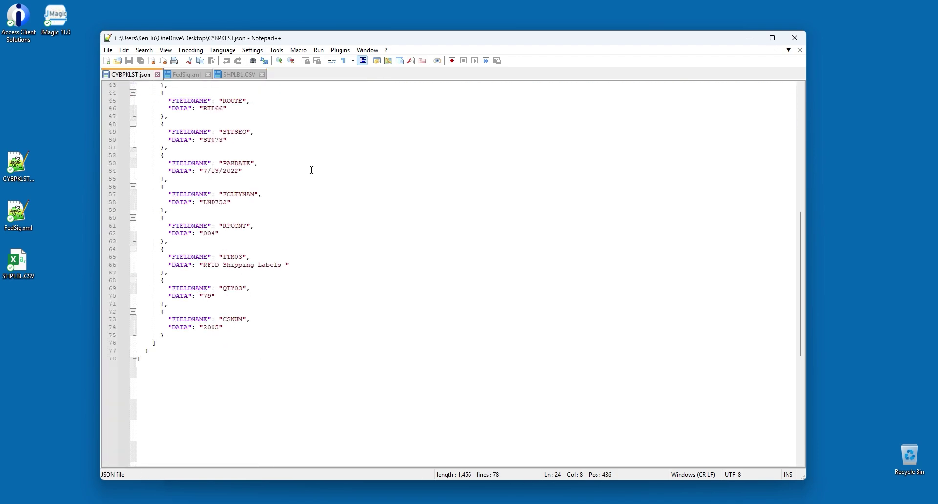
left_click(751, 37)
Switch to the MarkMagic terminal session and bring up the Print a Label File (PRTLBLF) prompt
left_click(485, 180)
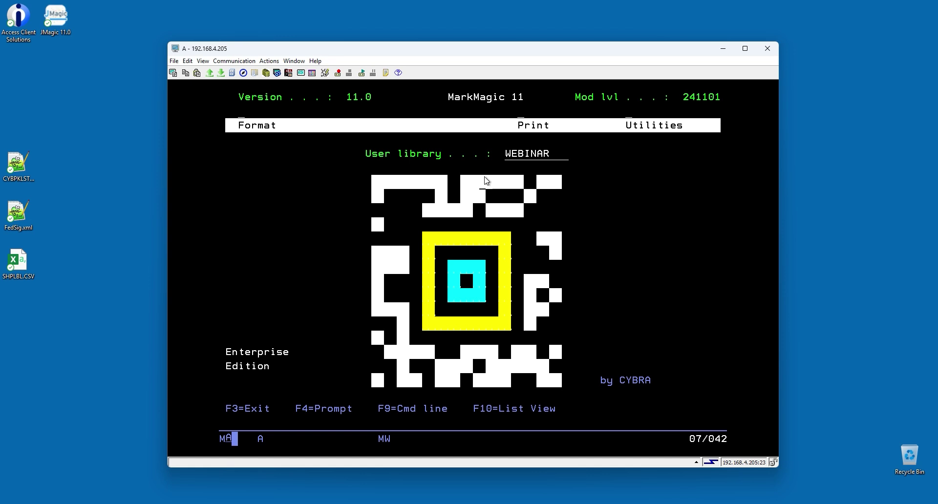
key("Home")
type("P")
key("Return")
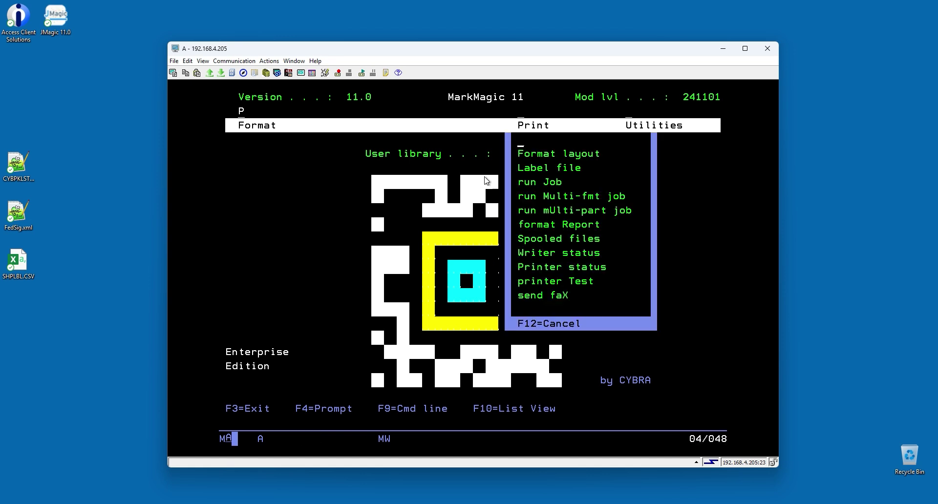
type("L")
key("Return")
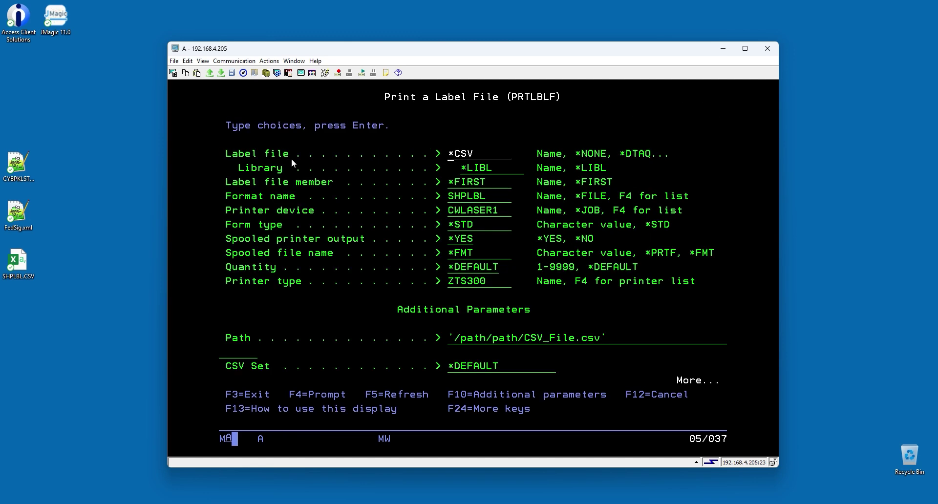
Examine the allowed values for the Label file parameter, including *CSV and *JSON, and return to the prompt
left_click_drag(450, 154, 507, 156)
left_click_drag(450, 155, 500, 155)
left_click(451, 155)
key("F4")
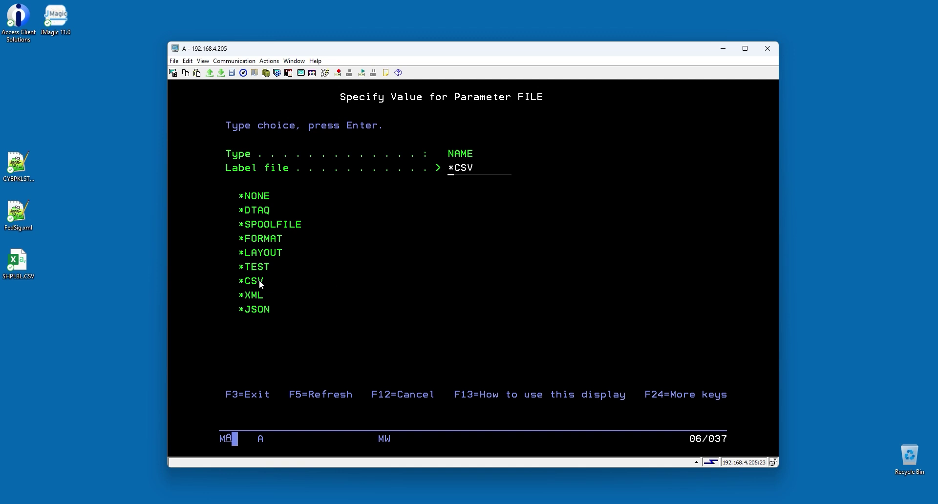
left_click_drag(242, 281, 264, 287)
left_click(315, 295)
left_click_drag(241, 309, 270, 309)
left_click(313, 314)
key("Return")
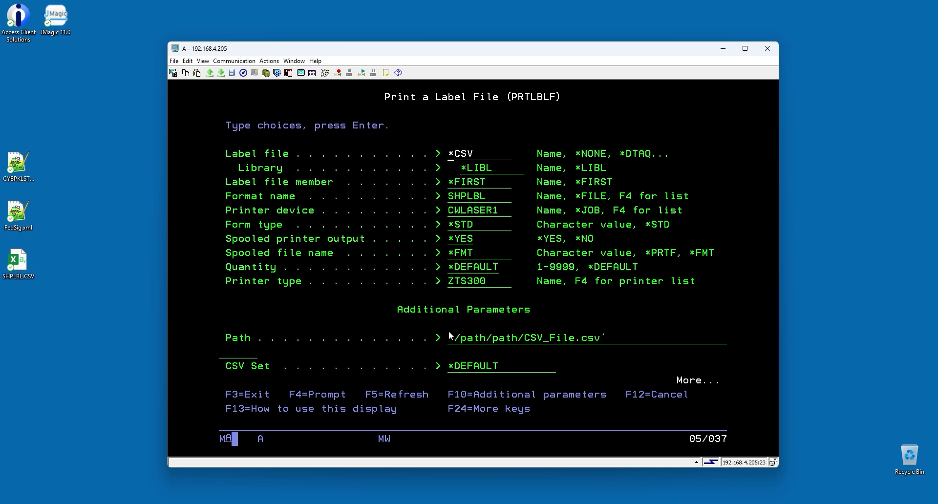
Show the parameter keywords and examine how the FILEPATH parameter specifies the directory and CSV file name
key("F11")
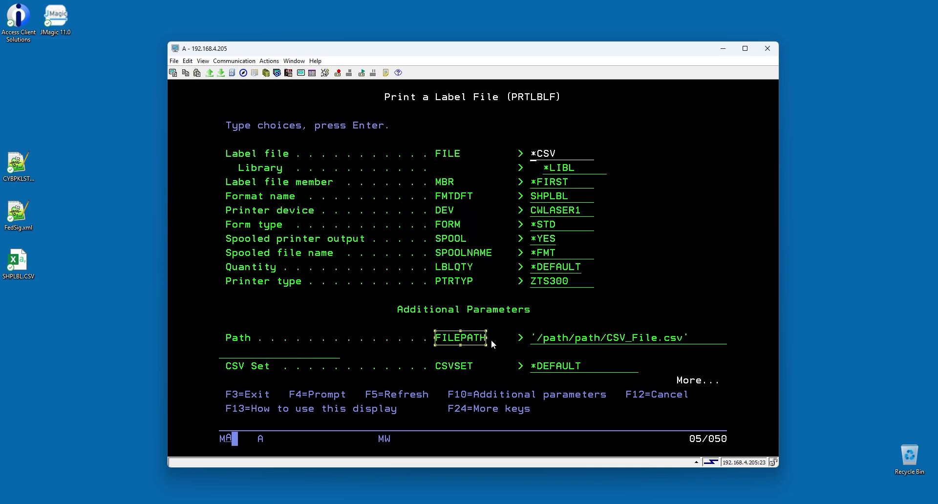
left_click(557, 336)
key("Left")
key("Left")
left_click_drag(611, 337, 681, 340)
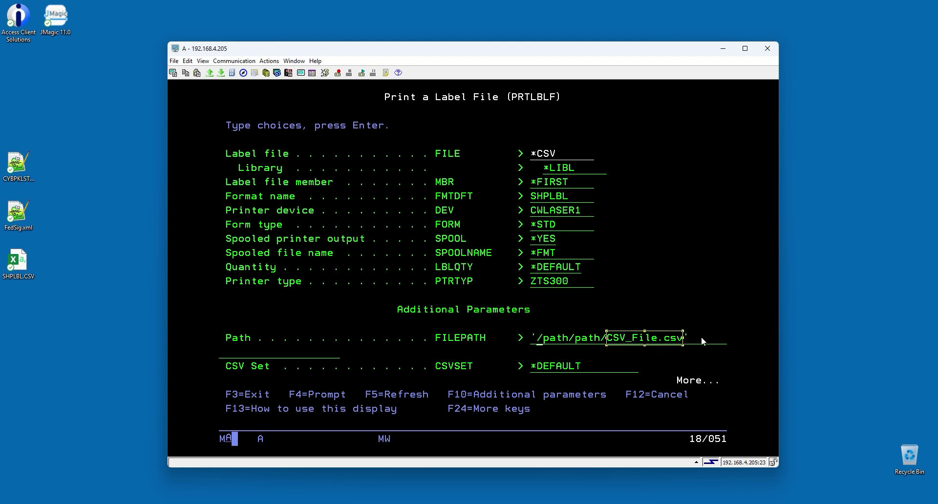
left_click(562, 339)
left_click(533, 340)
Switch to Notepad++ and examine the field names in CYBPKLST.json and the header row of SHPLBL.CSV
key("alt+Tab")
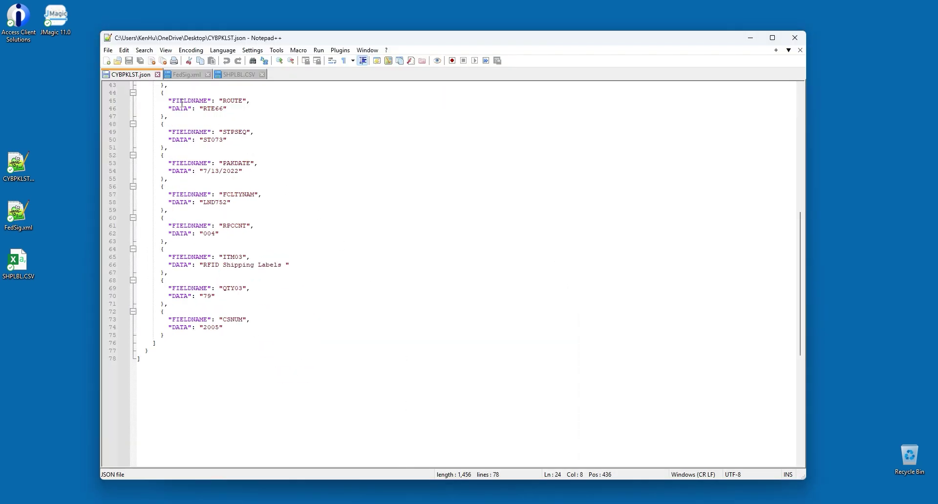
scroll(182, 104, "up", 14)
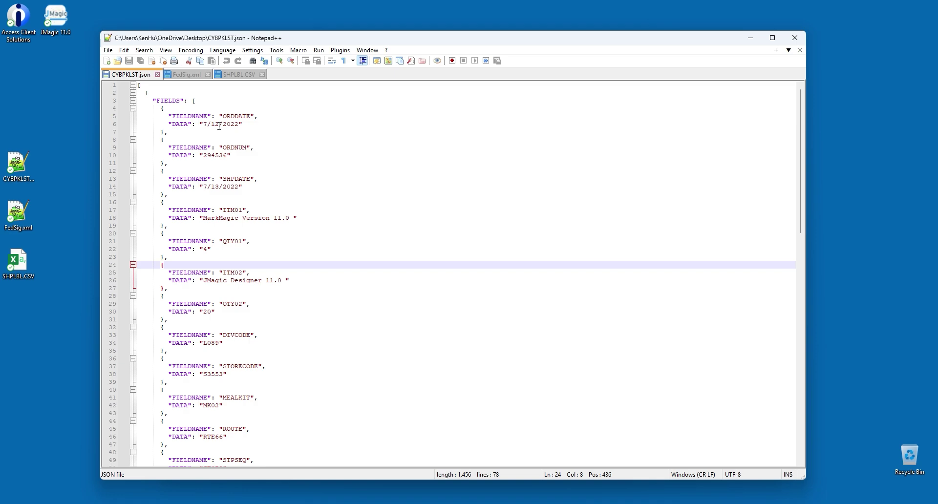
double_click(230, 116)
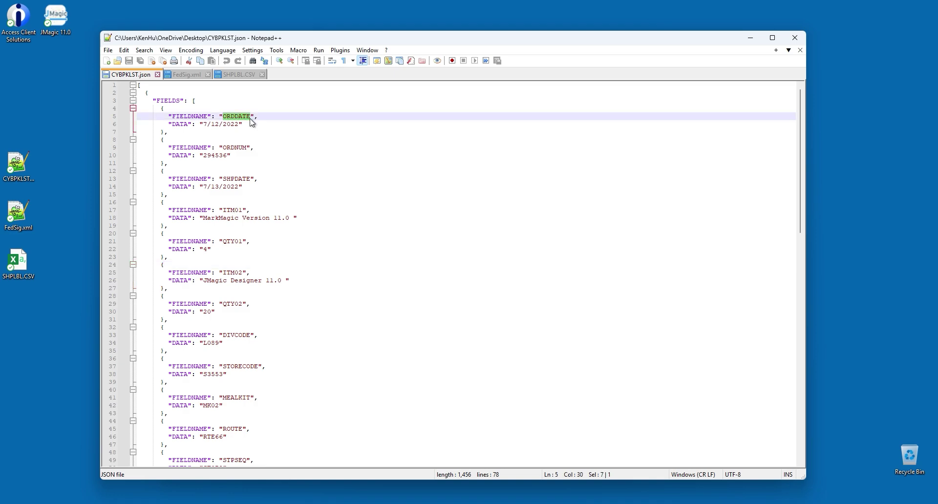
double_click(225, 148)
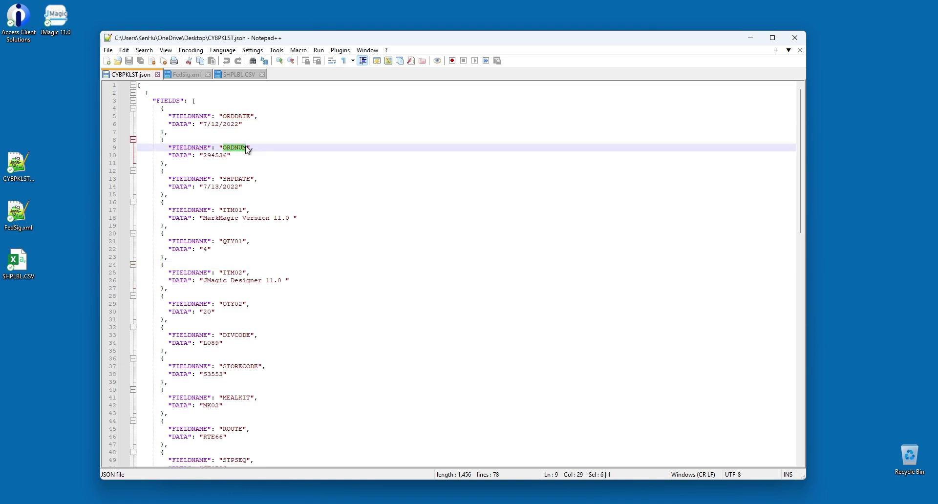
left_click(227, 76)
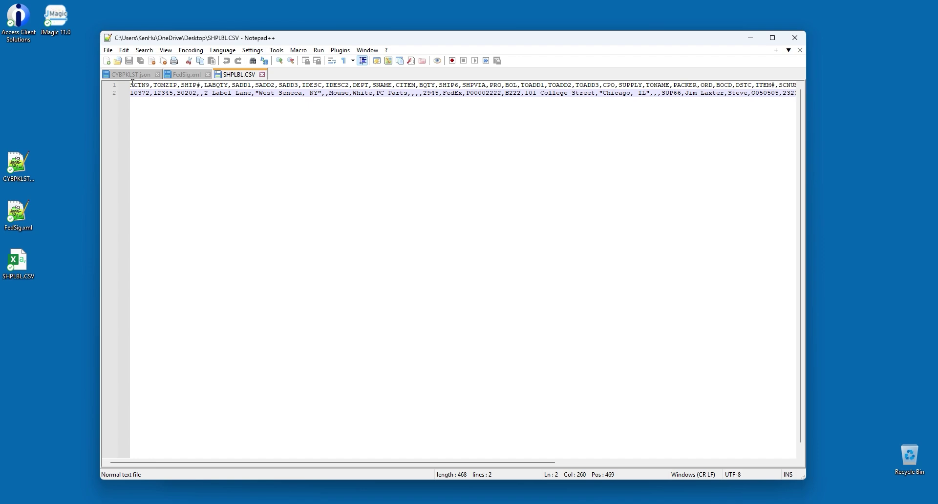
left_click_drag(130, 85, 256, 86)
left_click(255, 93)
Switch to JMagic, compare the SHPLBL label's data fields with the CSV header, and return to the terminal session
key("alt+Tab")
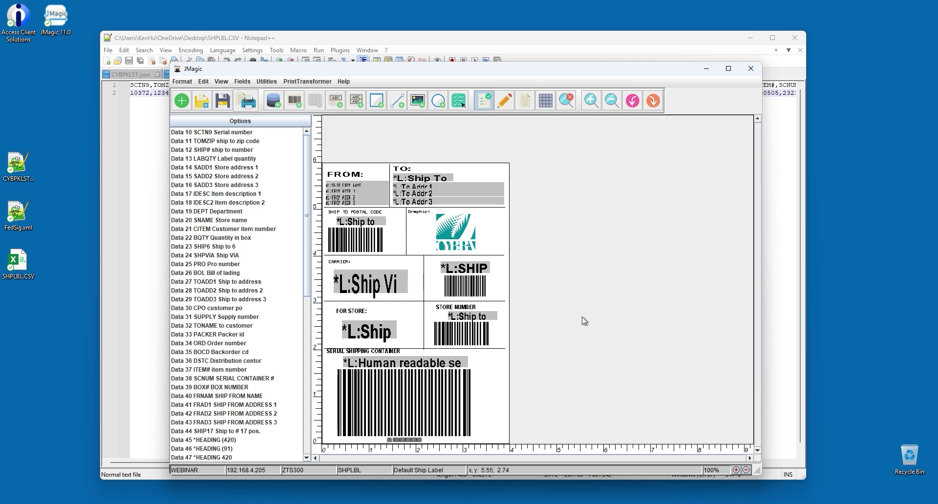
left_click_drag(269, 73, 336, 110)
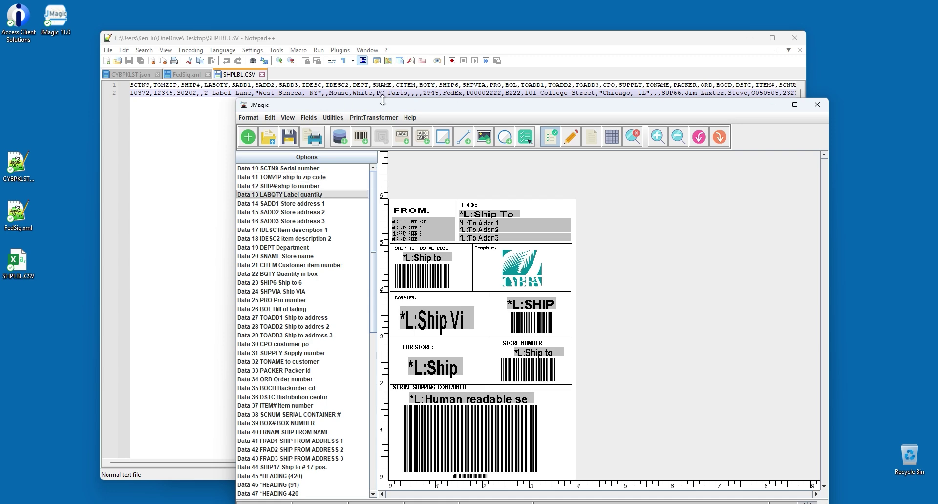
left_click(773, 105)
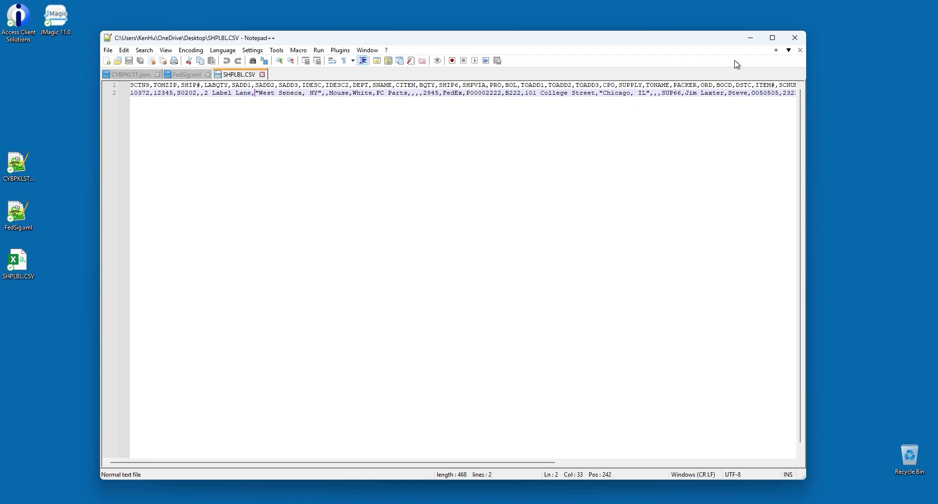
left_click(753, 38)
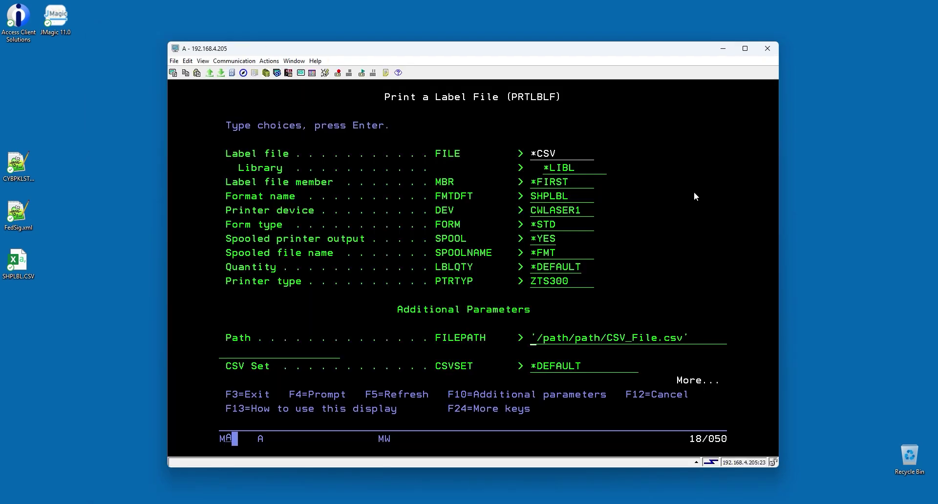
Check the spooled printer output and printer type parameters, and leave the print prompt for the MarkMagic main menu
left_click(544, 243)
left_click(535, 283)
key("F12")
key("F12")
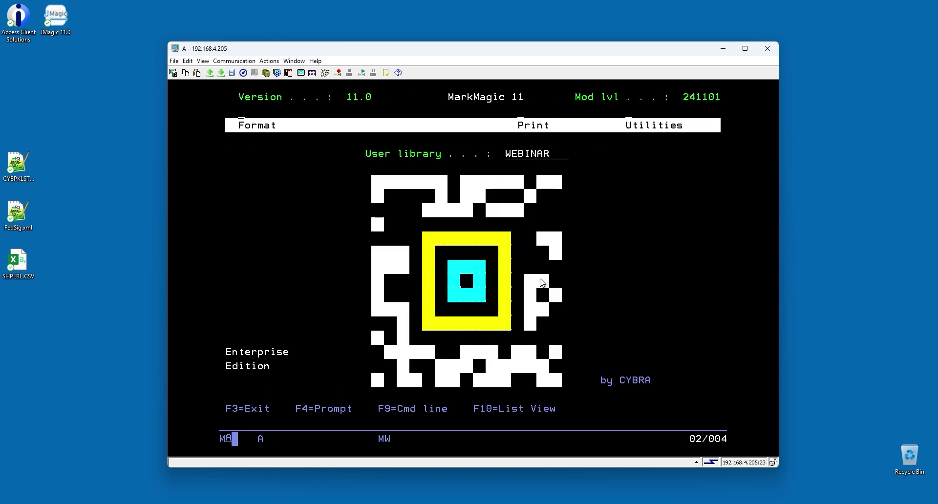
Open the Work with MarkMagic Print Monitor list from the data utilities
key("Tab")
type("U")
key("Return")
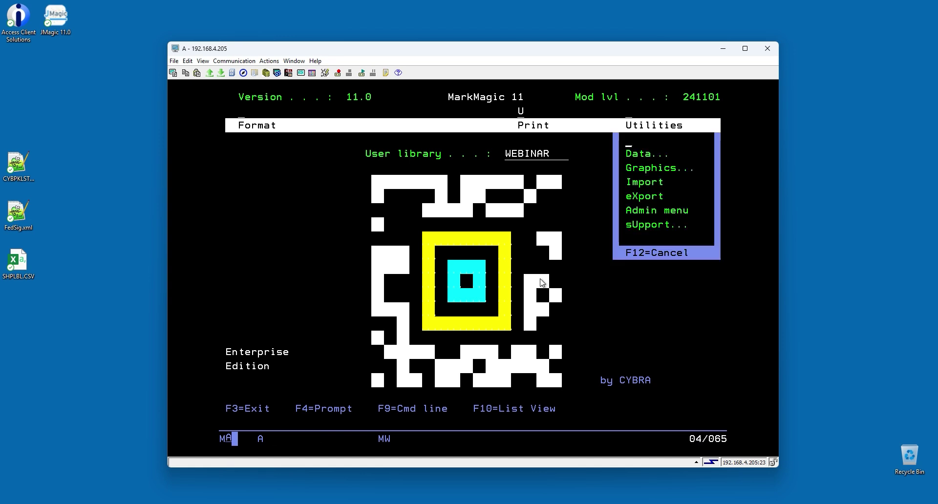
type("D")
key("Return")
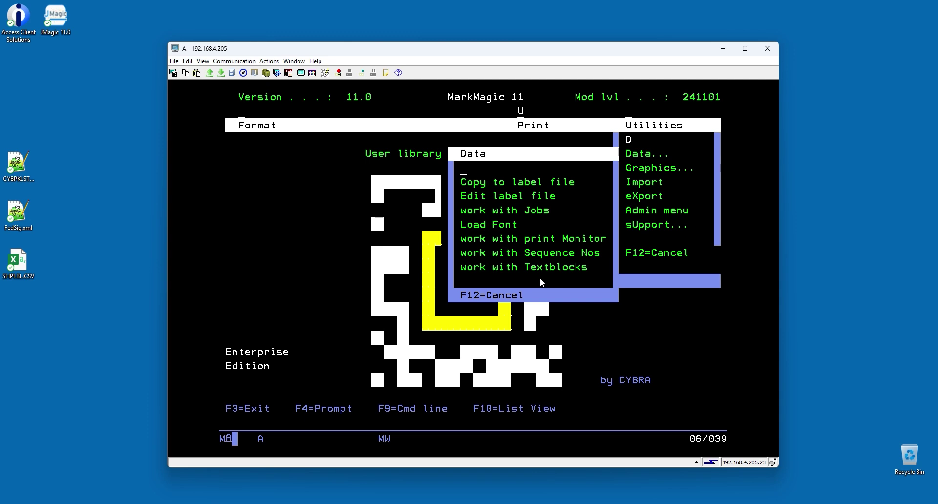
type("M")
key("Return")
Open the SHPLBL monitor definition for changes and examine its *DIR monitor type and input directory path
left_click(236, 240)
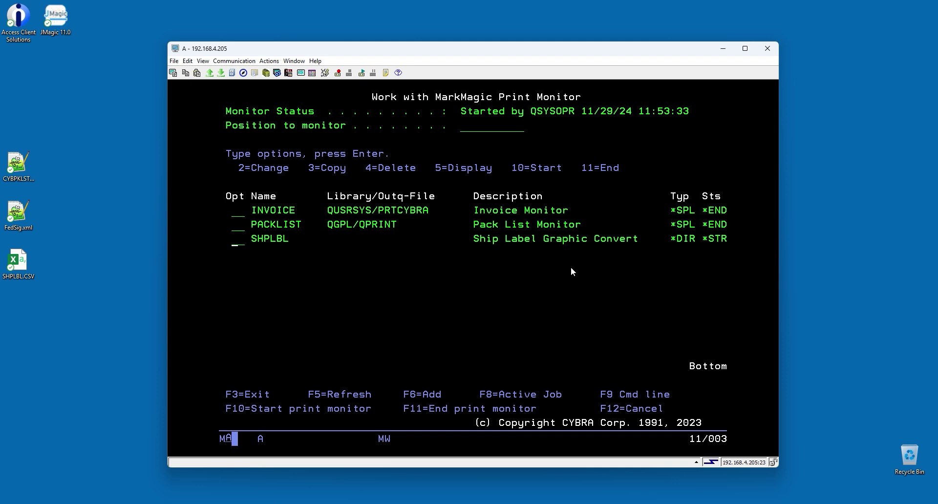
type("2")
key("Return")
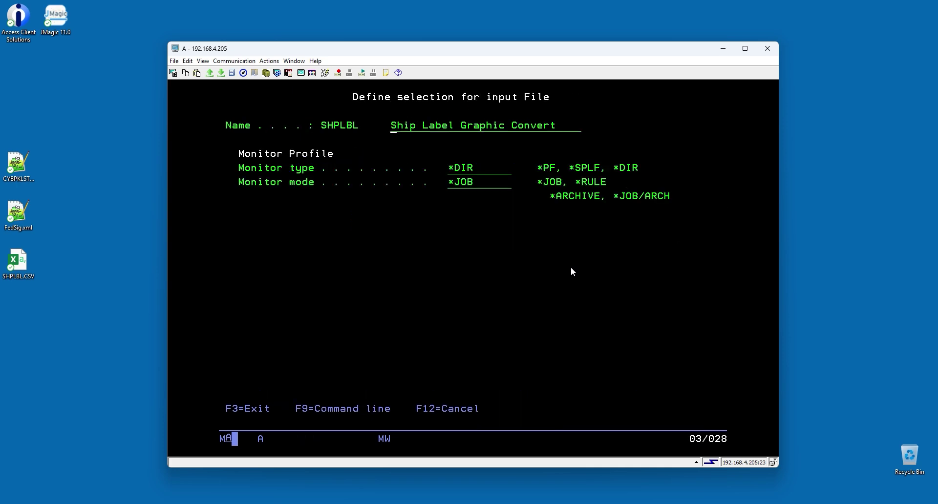
left_click_drag(453, 168, 477, 167)
left_click(489, 169)
key("Return")
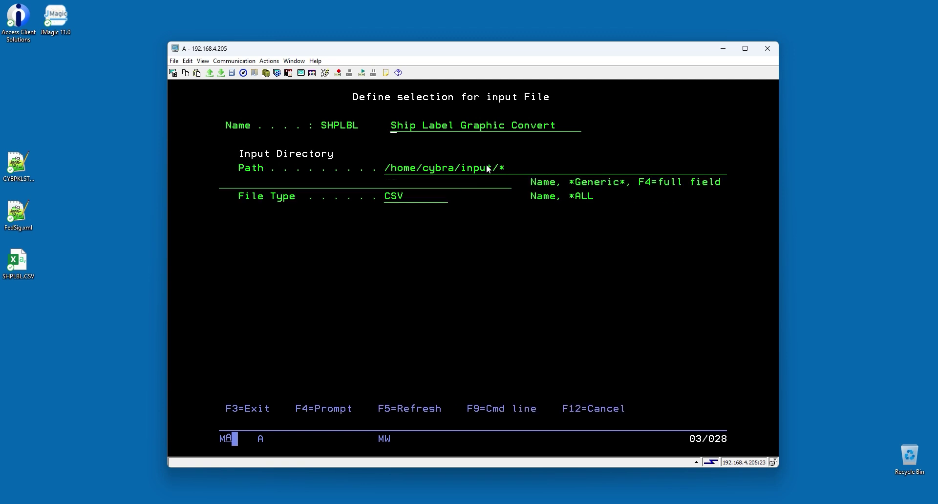
left_click_drag(385, 166, 504, 167)
left_click(533, 171)
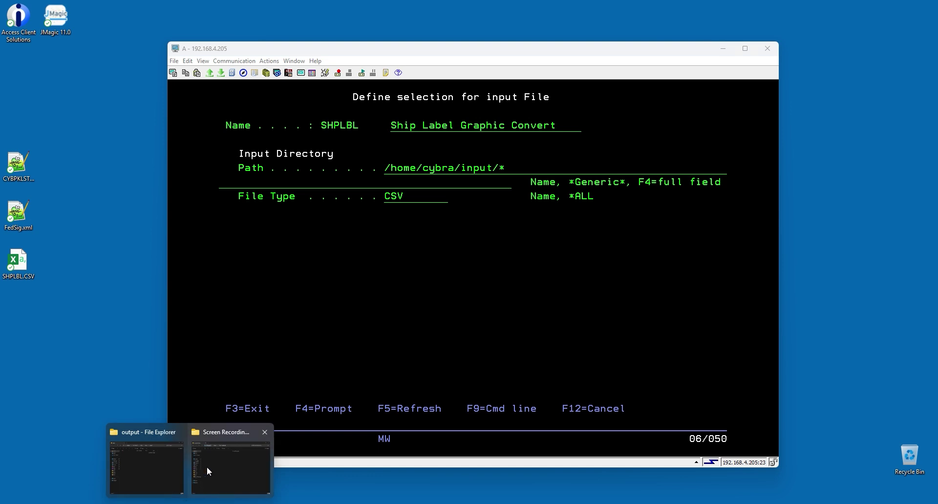
Open the \\192.168.4.205\home\cybra\input folder in File Explorer and glance at SHPLBL.CSV in Notepad++ before returning to the folder
left_click(219, 466)
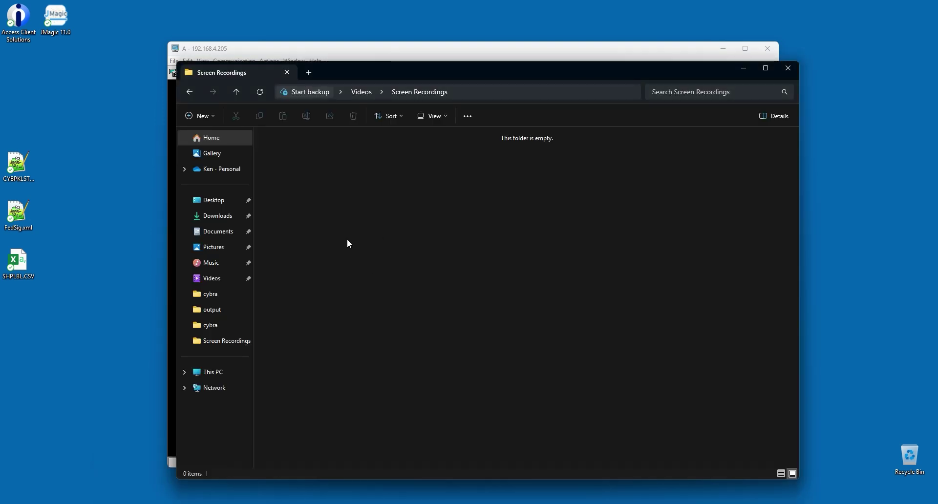
key("alt+Left")
left_click(463, 92)
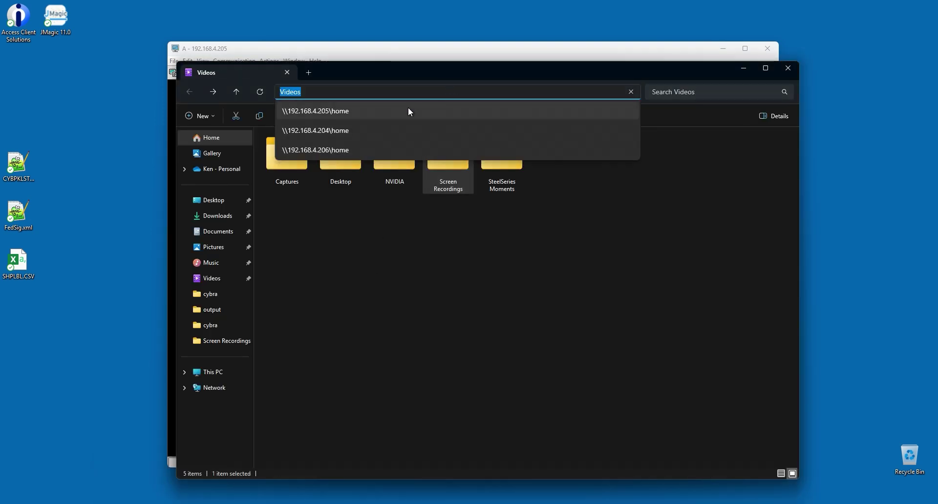
left_click(334, 113)
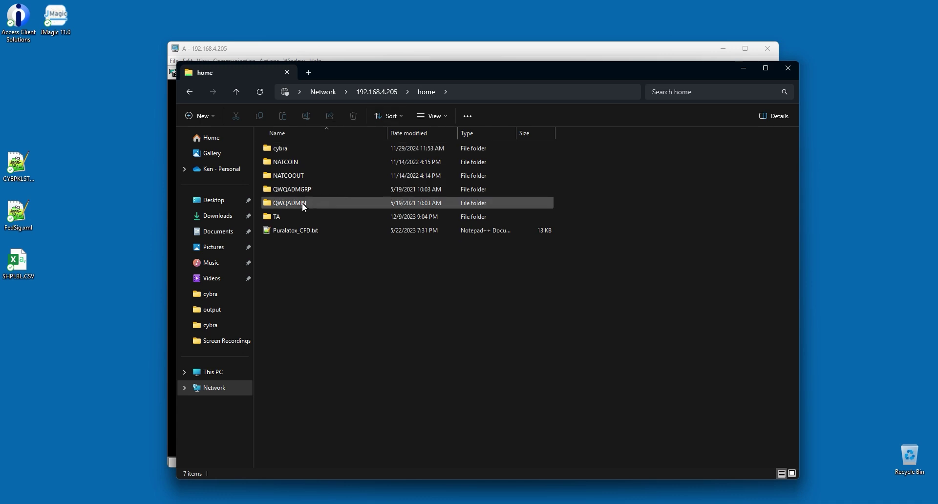
double_click(281, 153)
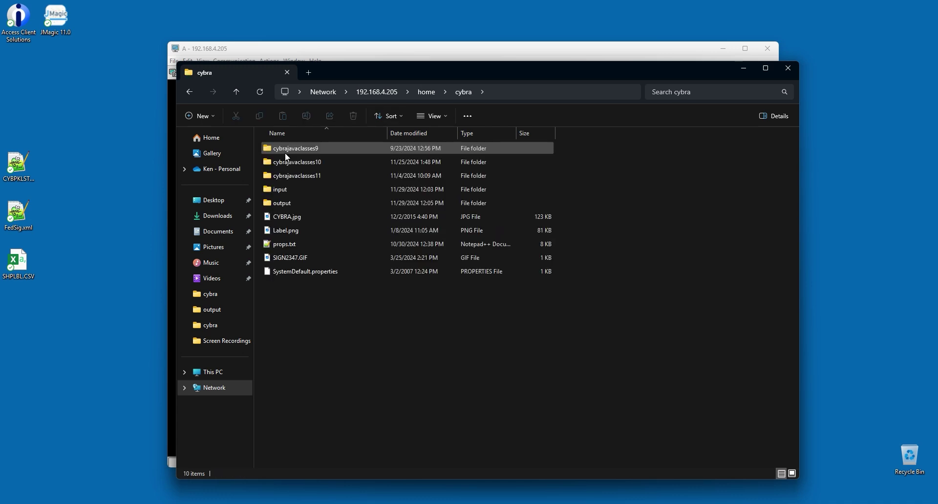
double_click(290, 189)
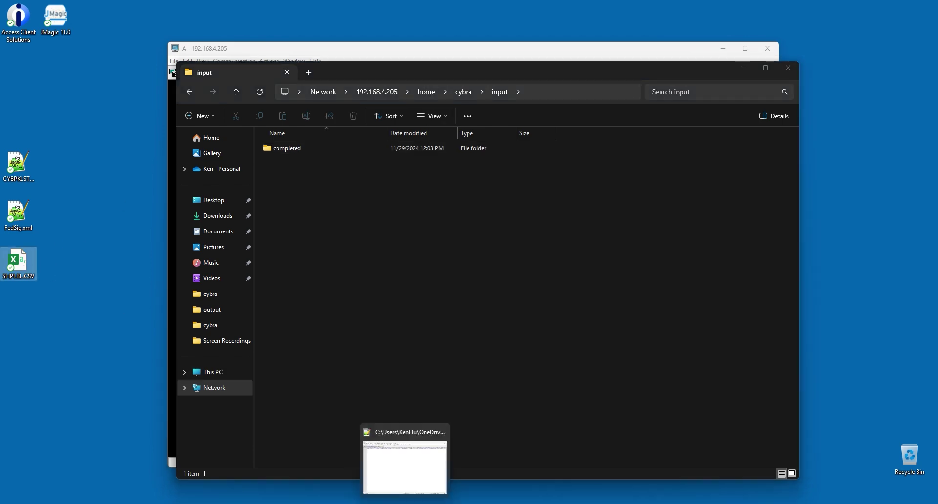
left_click(402, 495)
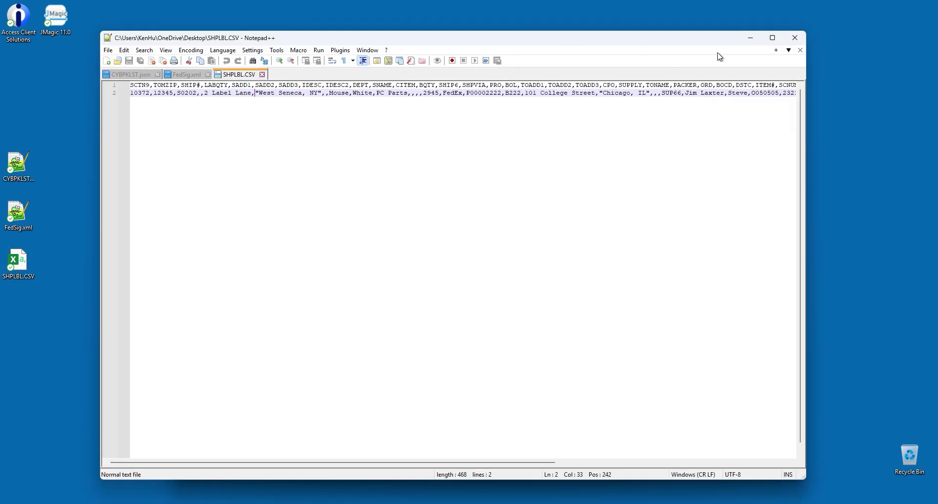
left_click(751, 39)
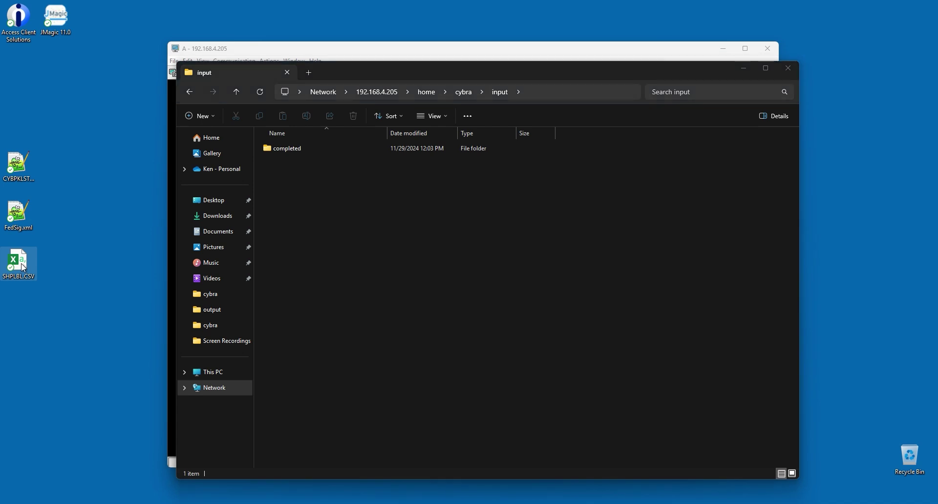
Copy SHPLBL.CSV from the desktop into the cybra\input network folder
left_click_drag(26, 269, 364, 268)
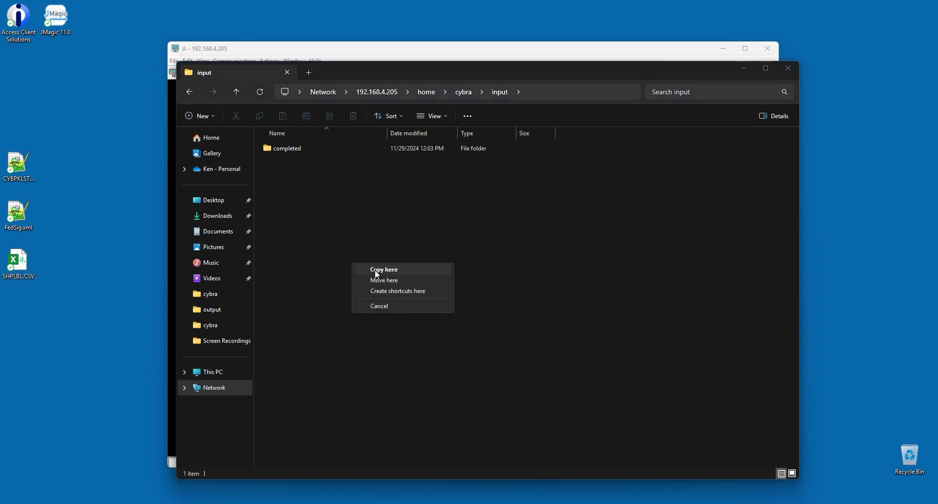
left_click(377, 270)
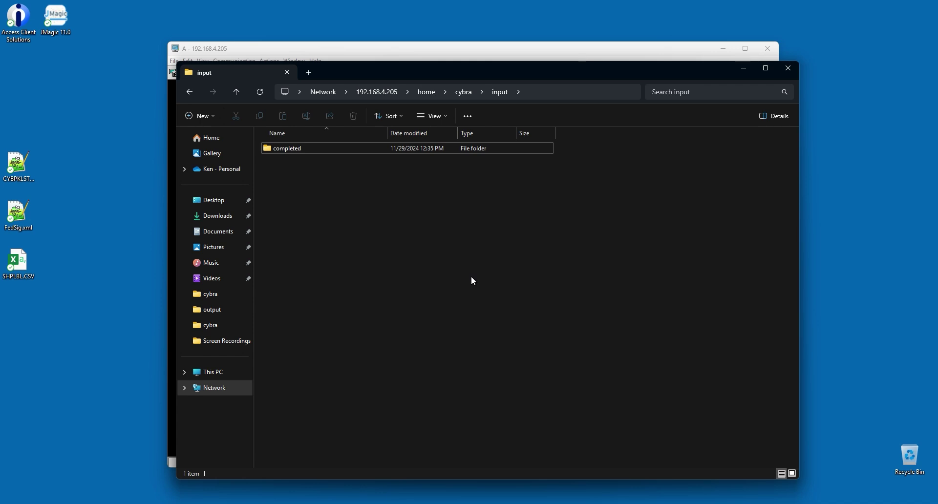
Return to the terminal session and review the SHPLBL monitor's input file type, print job and action for processed input files
left_click(591, 47)
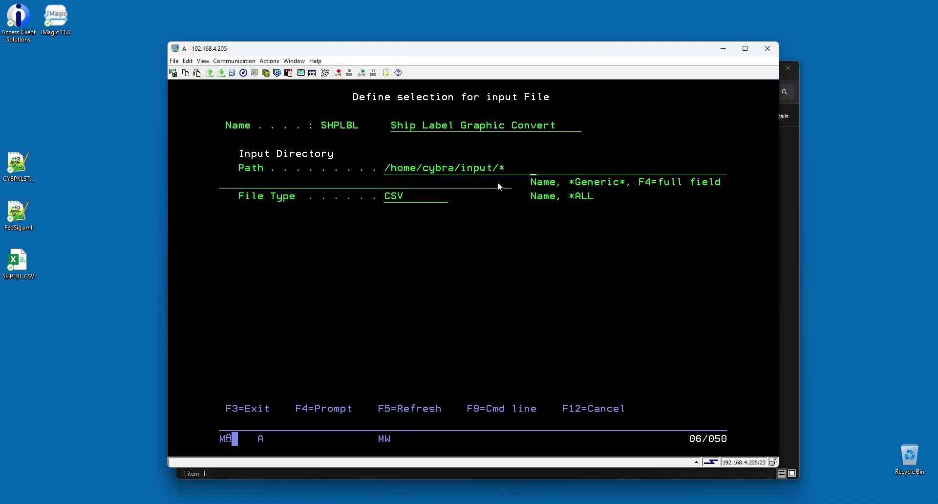
left_click_drag(392, 197, 408, 198)
left_click(433, 170)
key("Return")
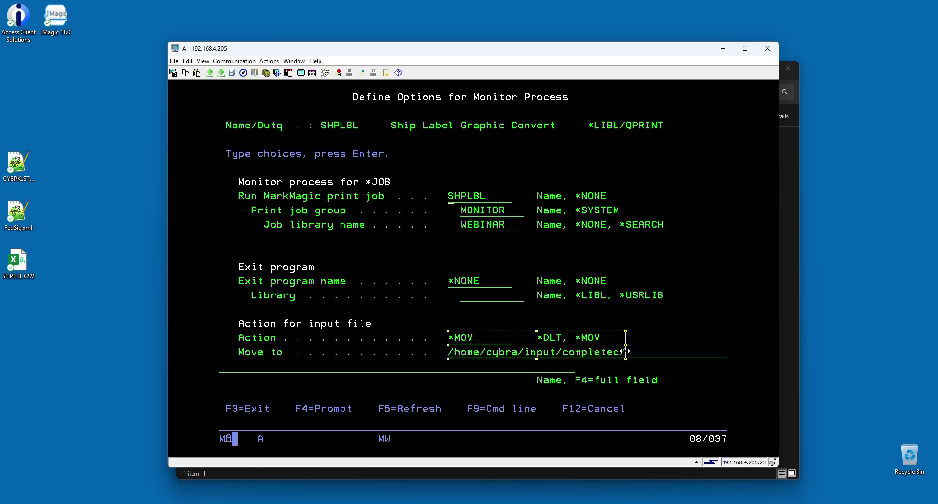
left_click(652, 351)
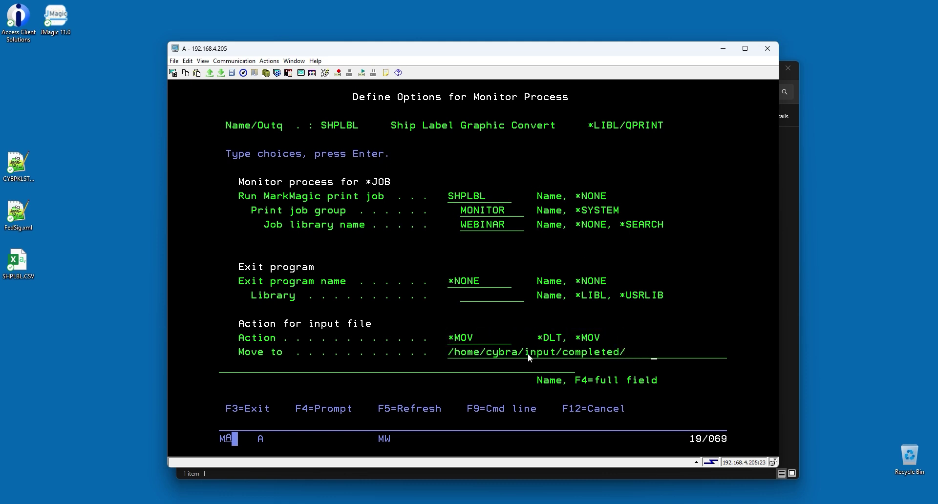
Switch to File Explorer, check the completed subfolder for the processed CSV file, and return to the input folder
left_click(790, 285)
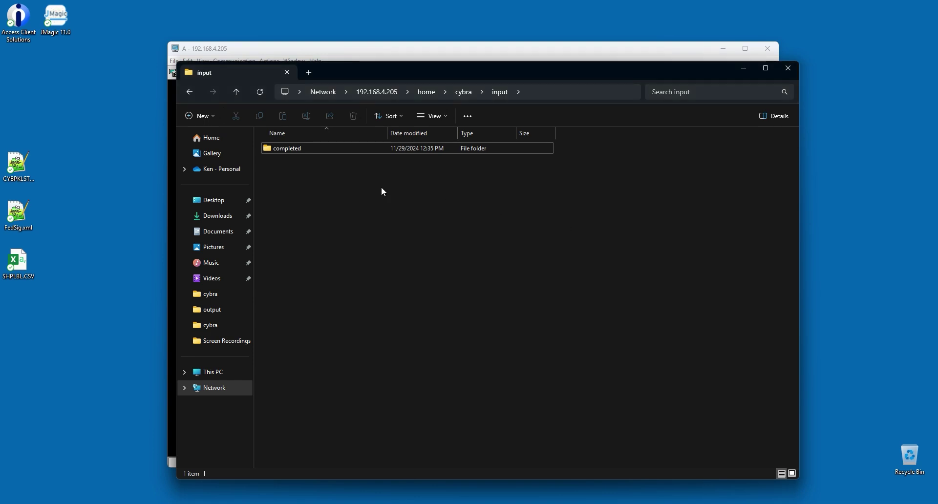
double_click(295, 148)
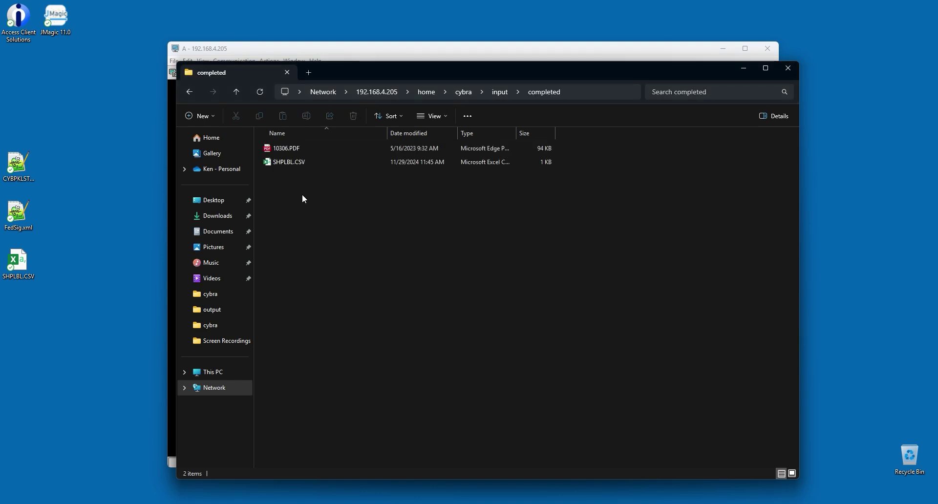
key("alt+Left")
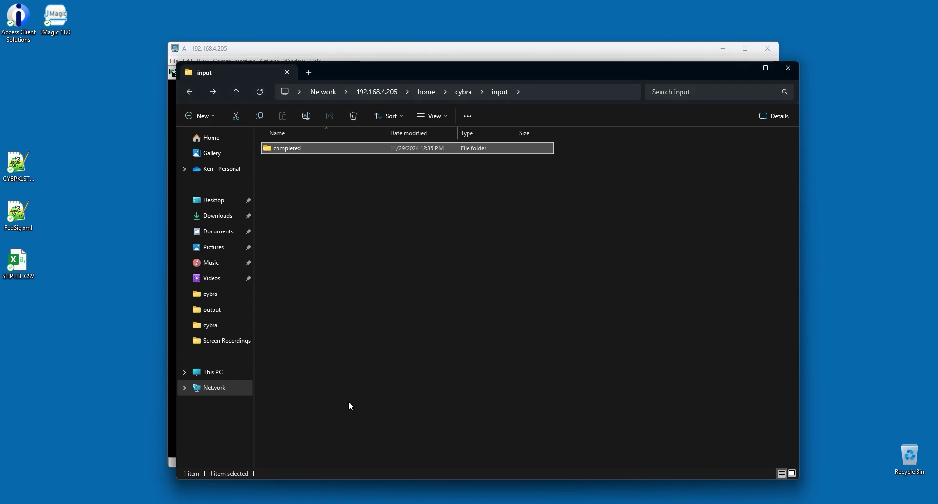
Open SHPLBL.pdf from the cybra\output folder, inspect the generated shipping label, and minimize the PDF viewer
mouse_move(193, 483)
left_click(159, 472)
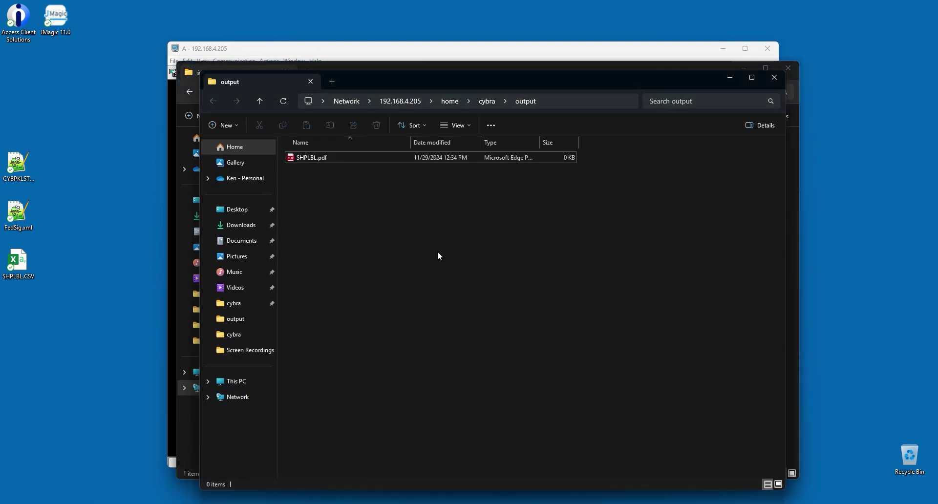
double_click(306, 157)
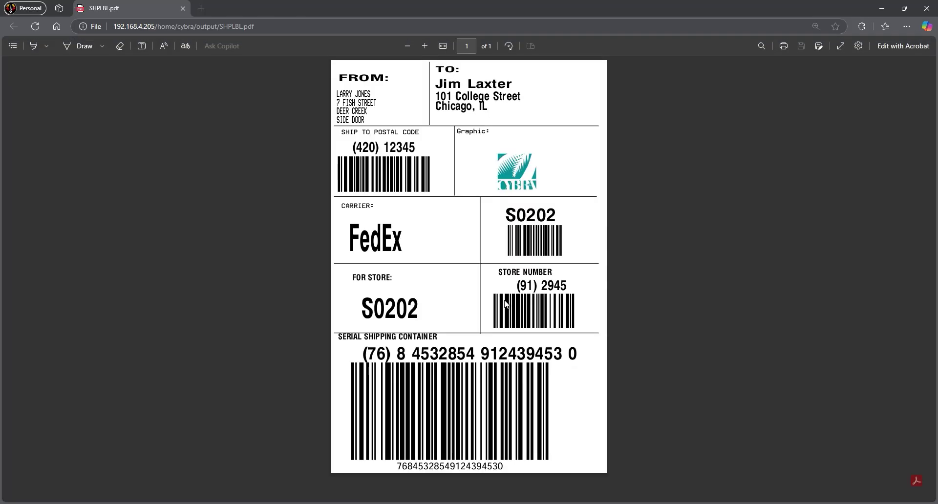
left_click(882, 11)
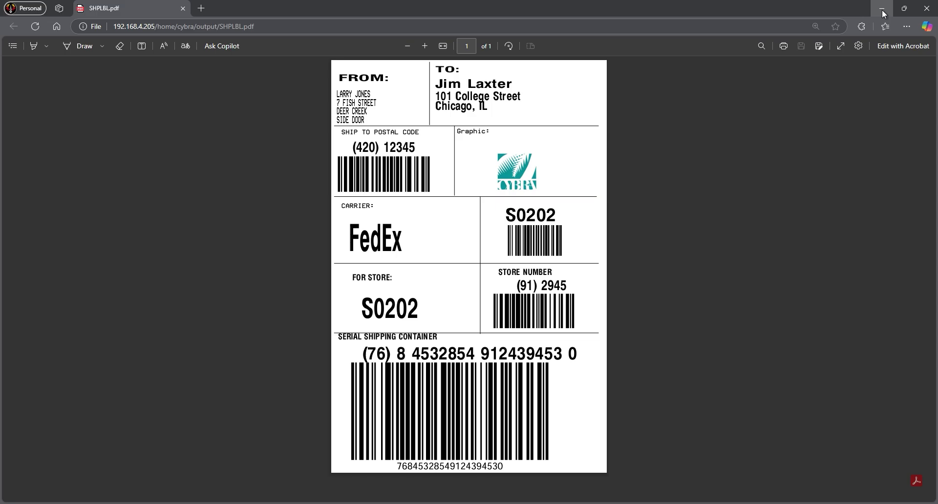
left_click(883, 10)
Switch to Notepad++, review the field data in FedSig.xml and CYBPKLST.json, and minimize the editor
key("alt+Tab")
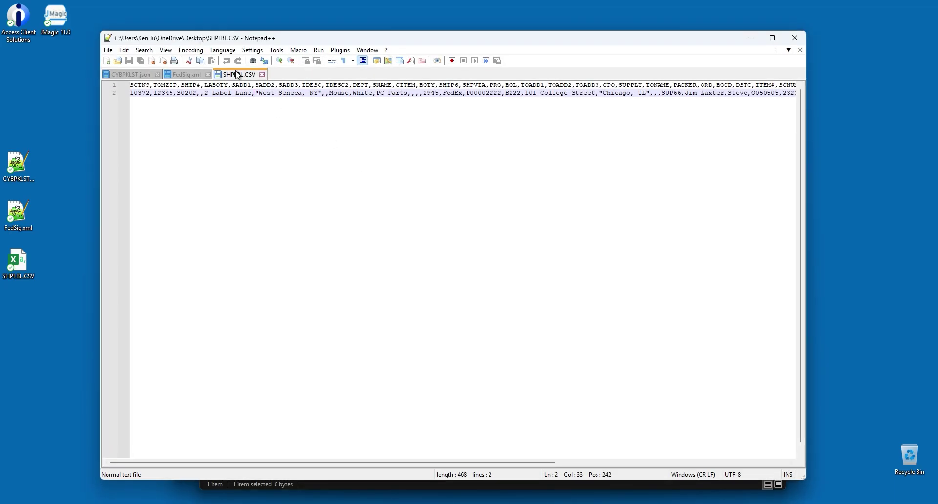
left_click(187, 74)
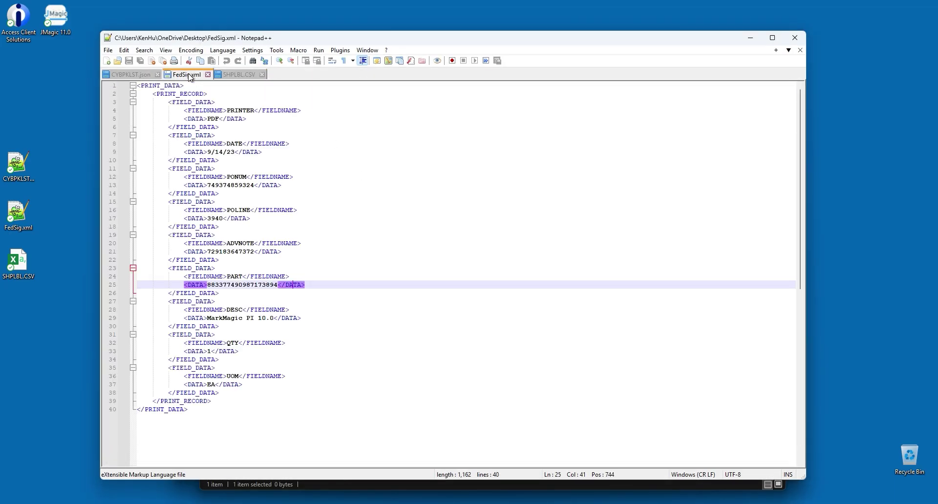
left_click(215, 176)
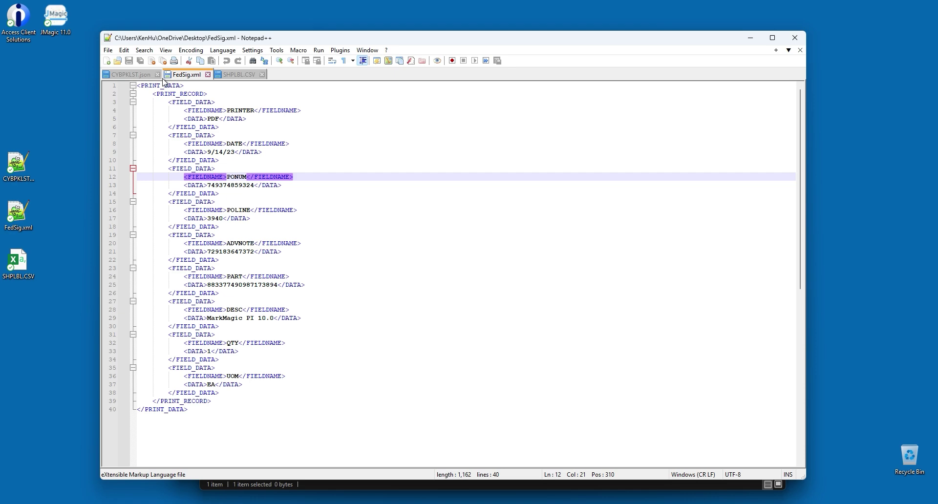
left_click(139, 75)
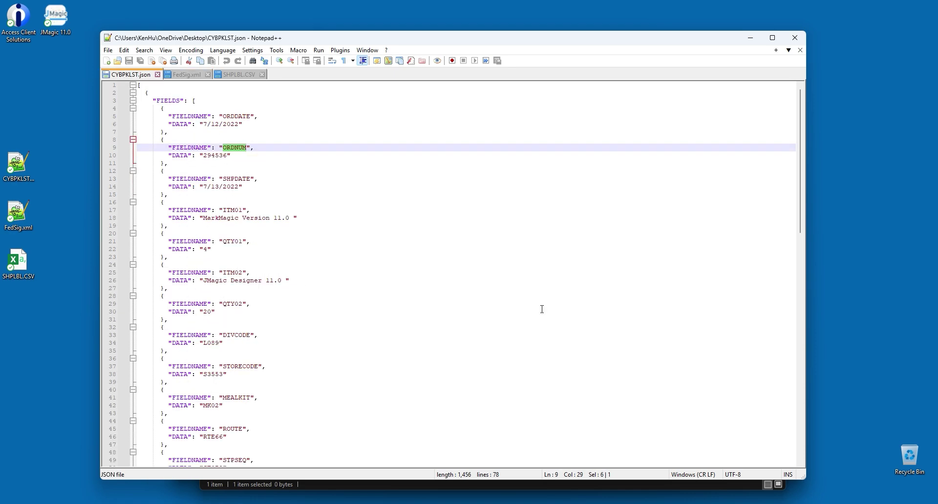
left_click(751, 38)
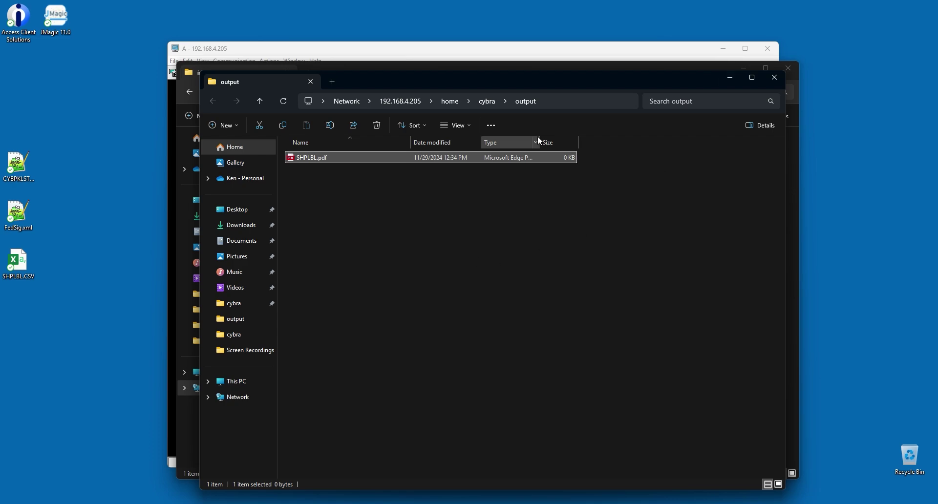
Return to the terminal session, leave the SHPLBL monitor definition for the MarkMagic main menu, and shift the terminal window slightly
left_click(568, 52)
key("Return")
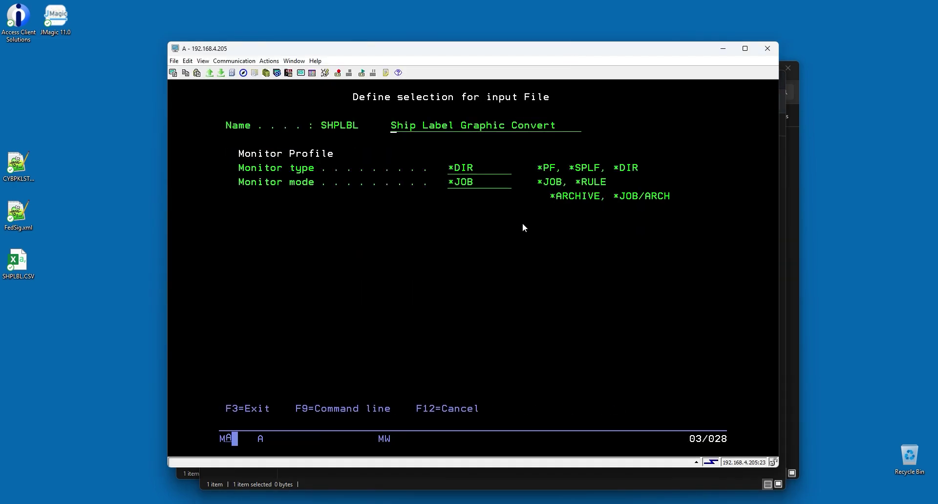
key("F3")
key("F3")
key("F12")
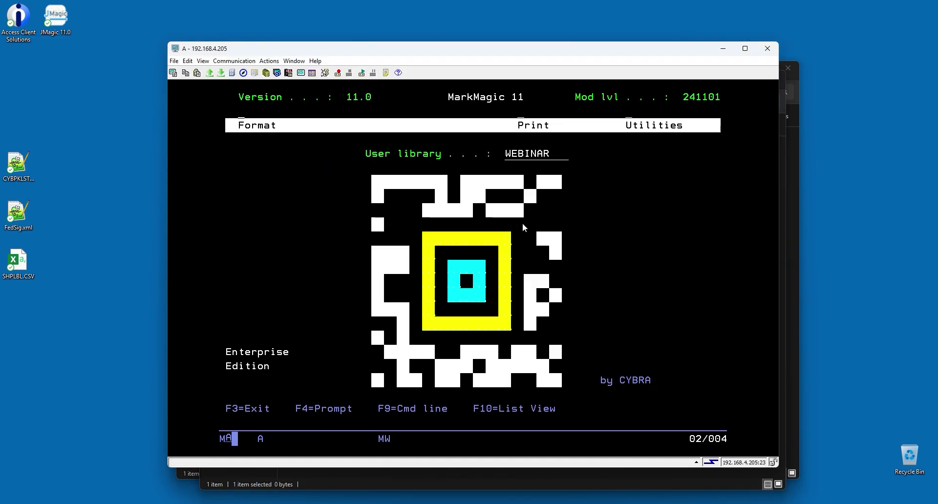
left_click_drag(464, 53, 450, 52)
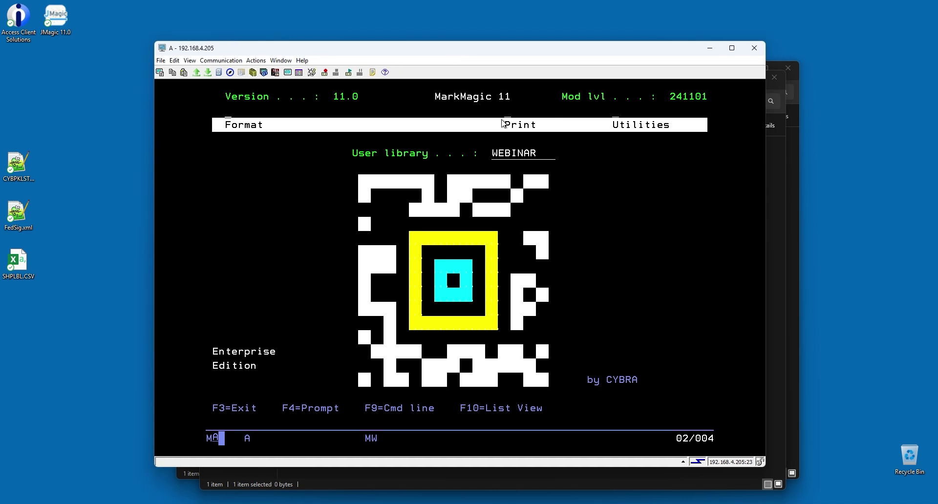